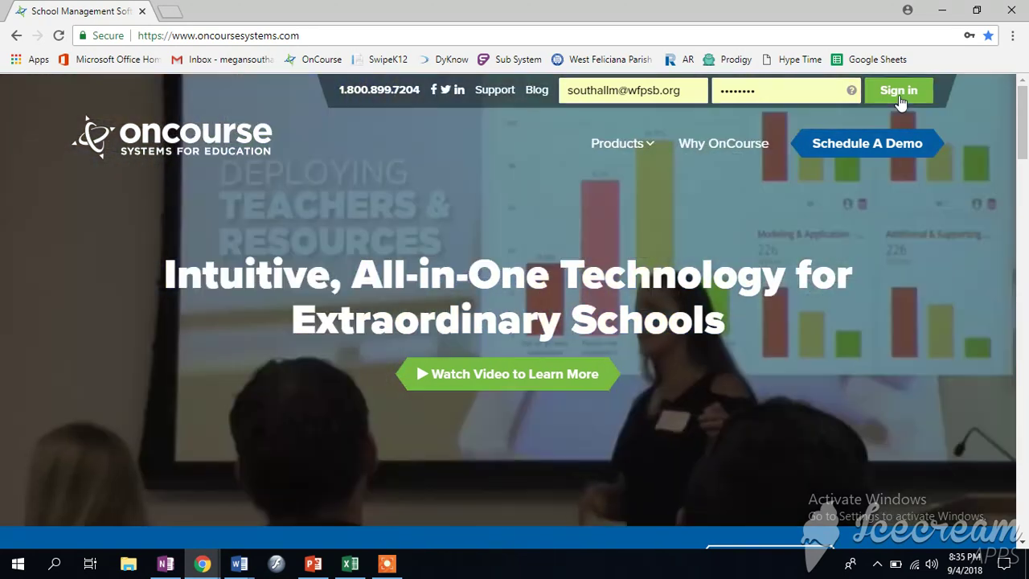
Sign in with the prefilled account credentials and open the Assessment module
{"action": "left_click", "coordinate": [899, 97]}
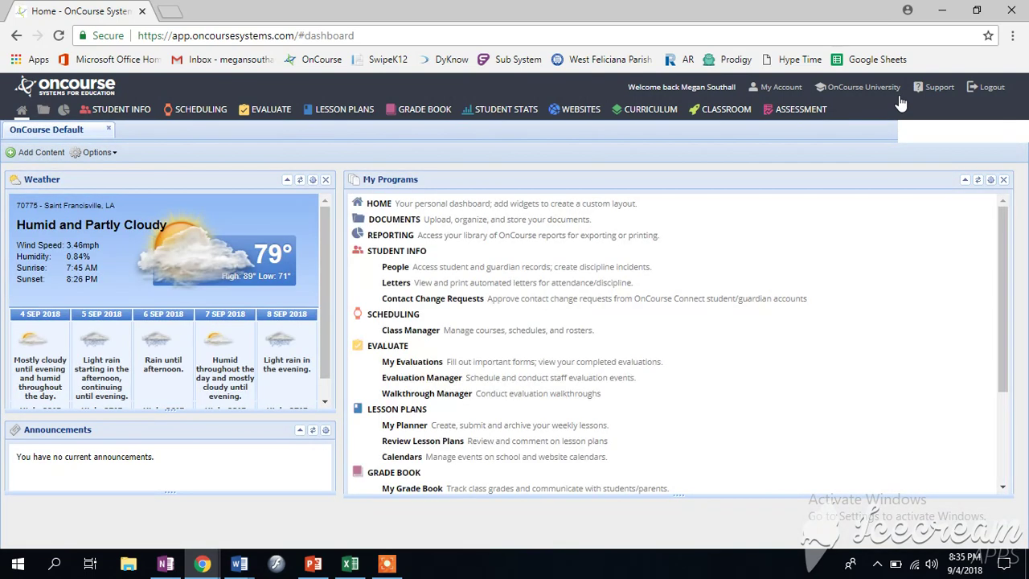
{"action": "left_click", "coordinate": [795, 111]}
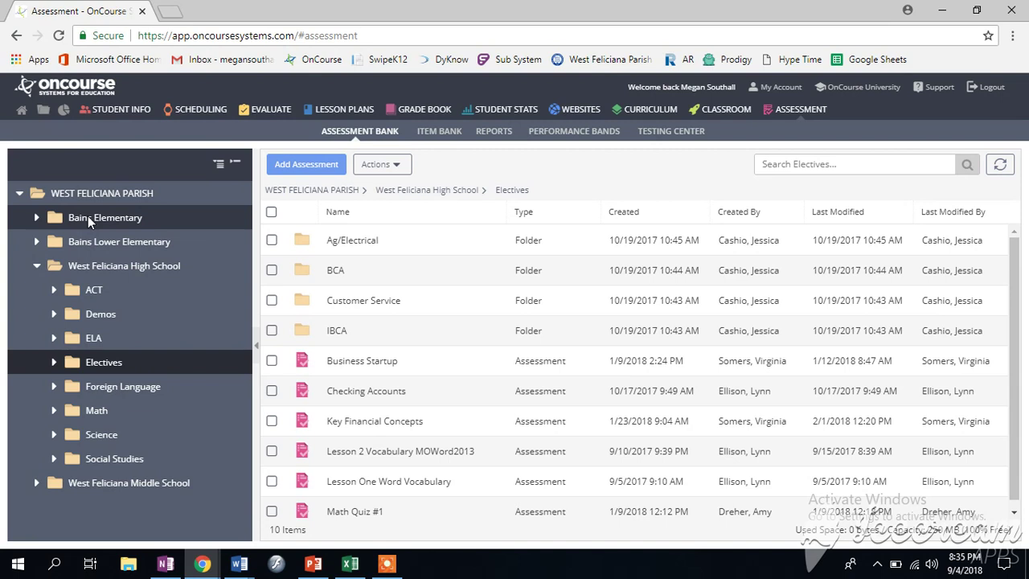
In the Bains Elementary folder's permissions, remove access for teachers from West Feliciana High School, widening the Shared With column to read the entries
{"action": "right_click", "coordinate": [88, 216]}
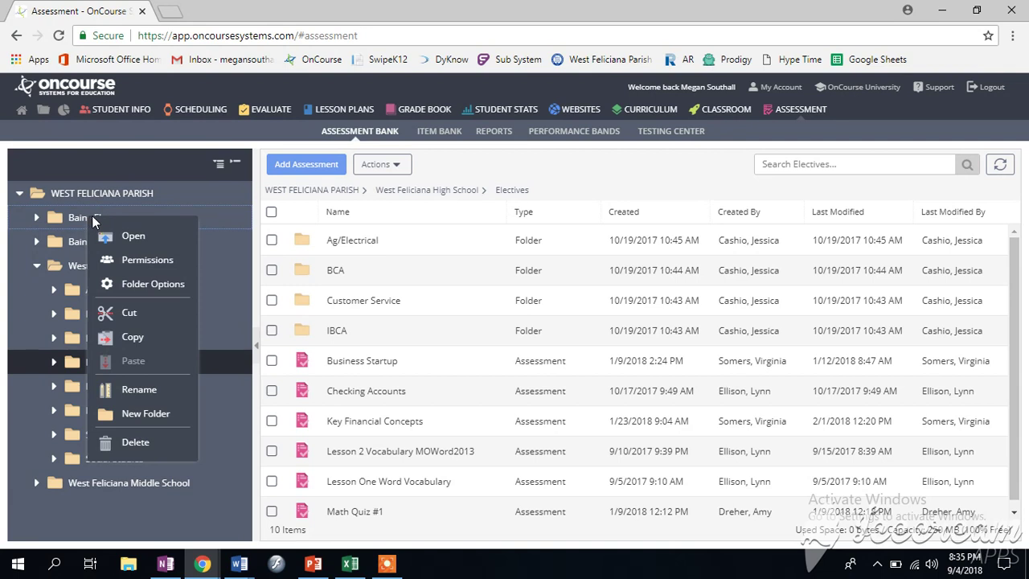
{"action": "left_click", "coordinate": [134, 262]}
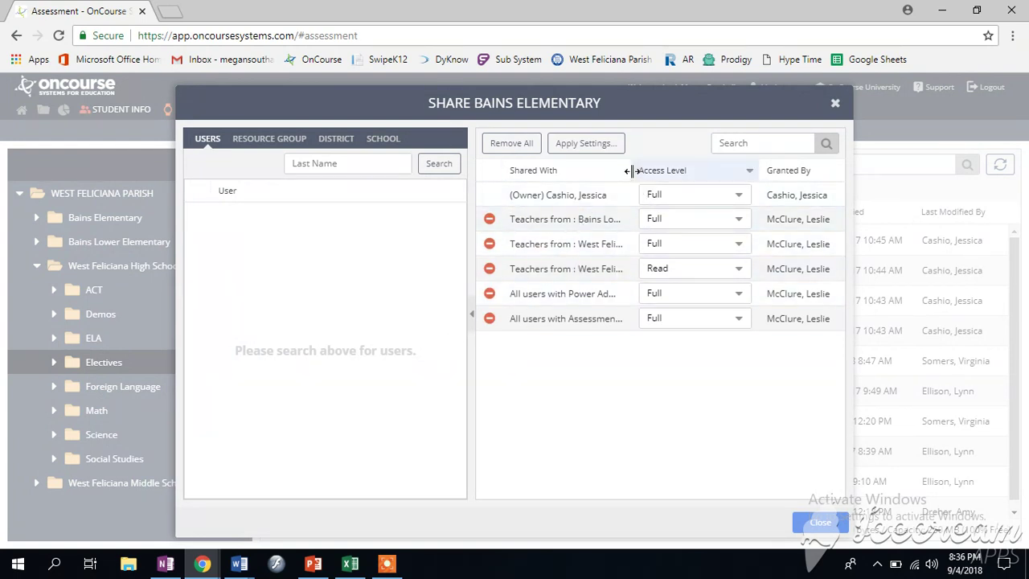
{"action": "left_click_drag", "start_coordinate": [627, 171], "coordinate": [707, 172]}
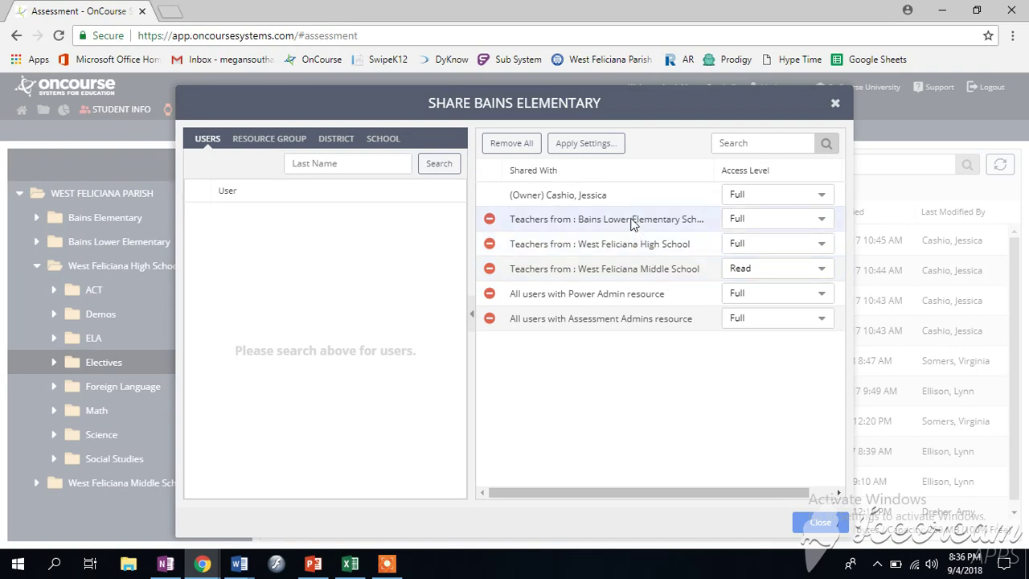
{"action": "left_click", "coordinate": [490, 244]}
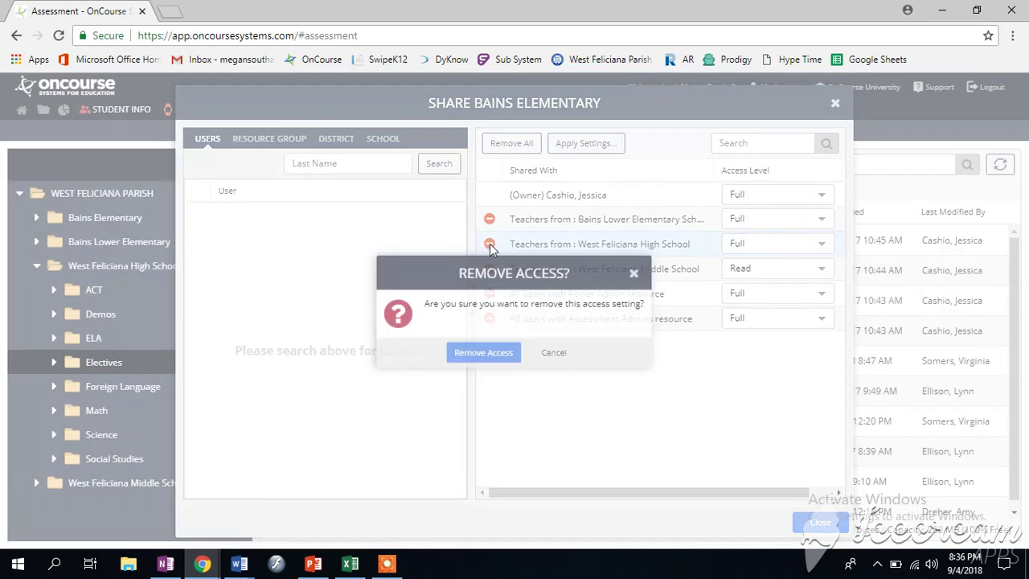
{"action": "left_click", "coordinate": [483, 353]}
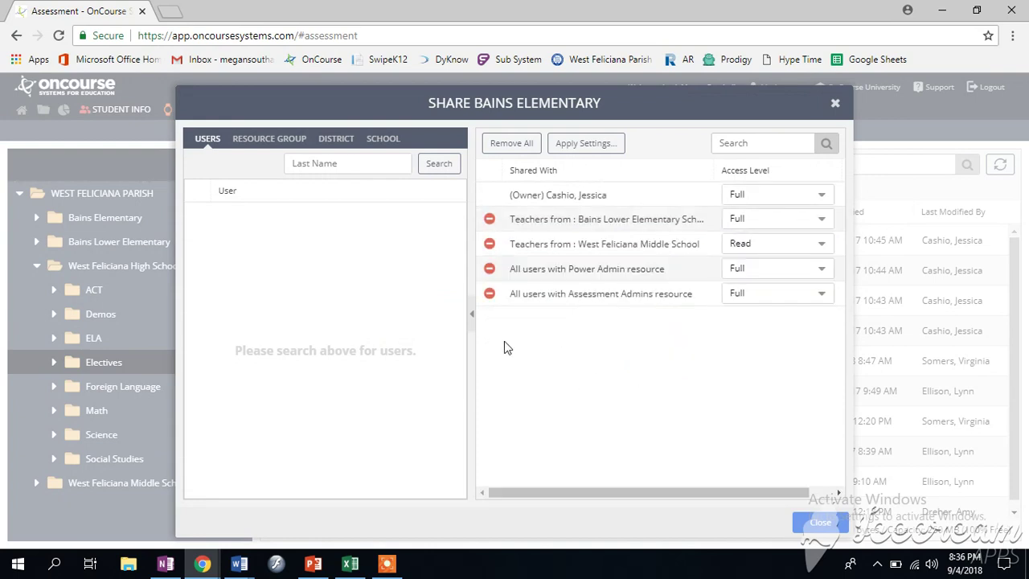
{"action": "left_click", "coordinate": [306, 162]}
{"action": "left_click", "coordinate": [811, 524]}
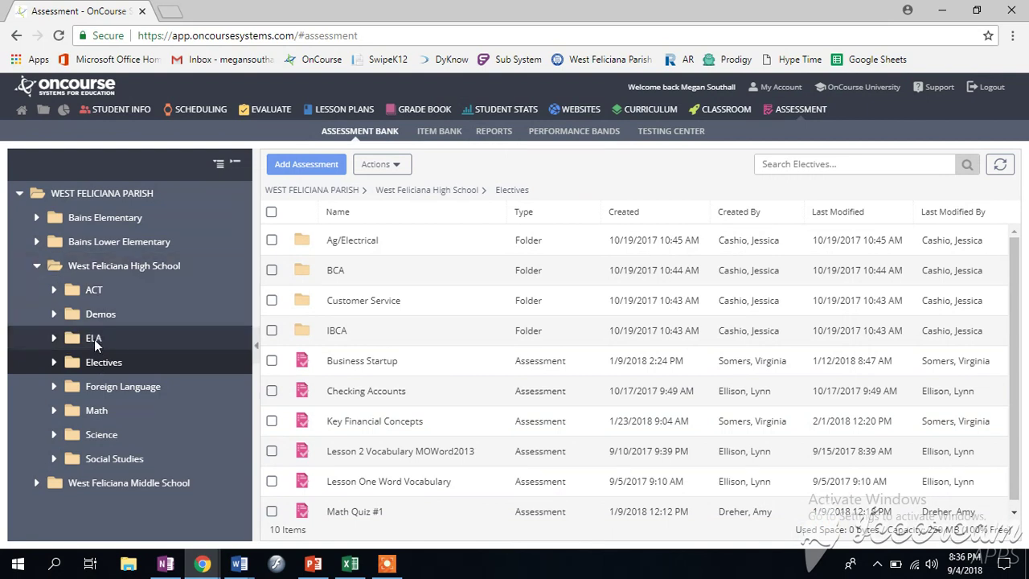
Expand the Bains Lower Elementary and Bains Elementary folders to view their subject subfolders
{"action": "left_click", "coordinate": [37, 241]}
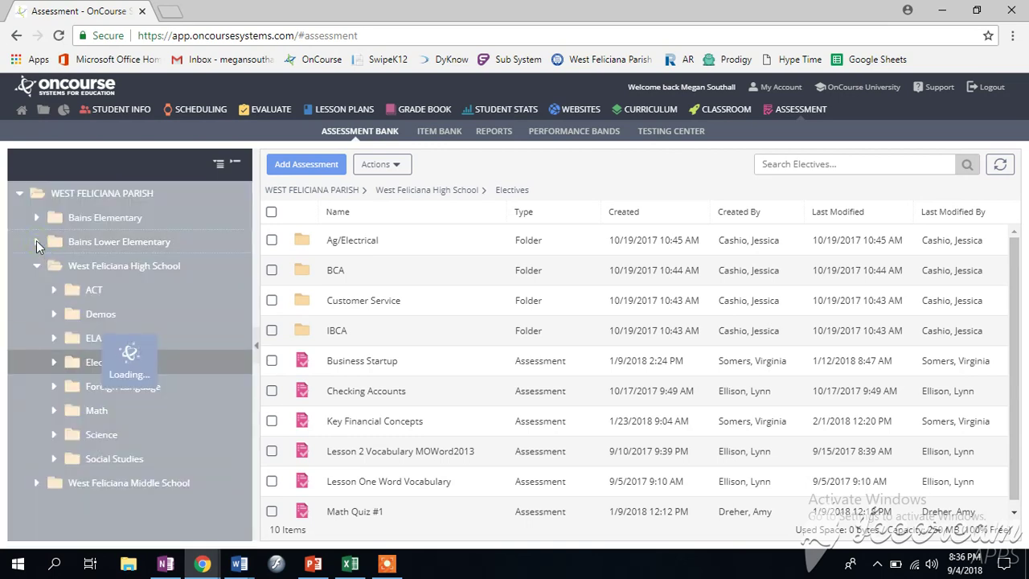
{"action": "left_click", "coordinate": [37, 218]}
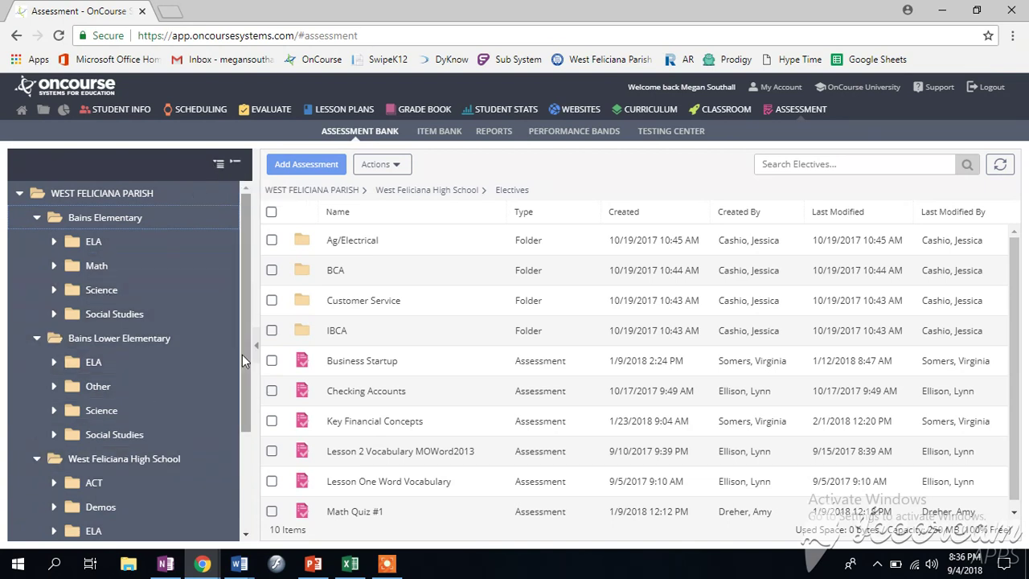
{"action": "scroll", "coordinate": [121, 377], "scroll_direction": "down", "scroll_amount": 2}
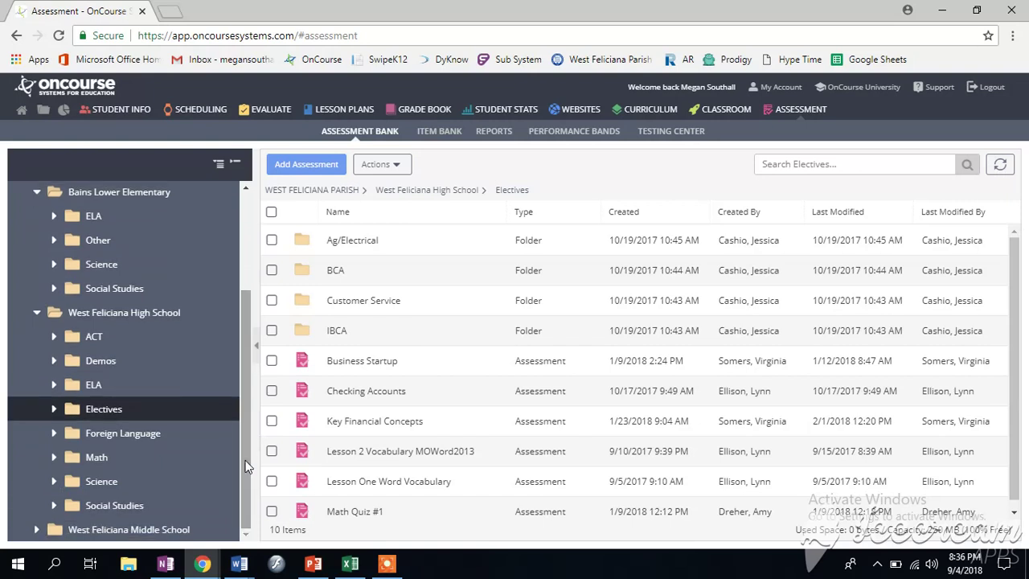
In the permissions of West Feliciana High School's ELA folder, remove the first listed teacher's access
{"action": "right_click", "coordinate": [91, 387]}
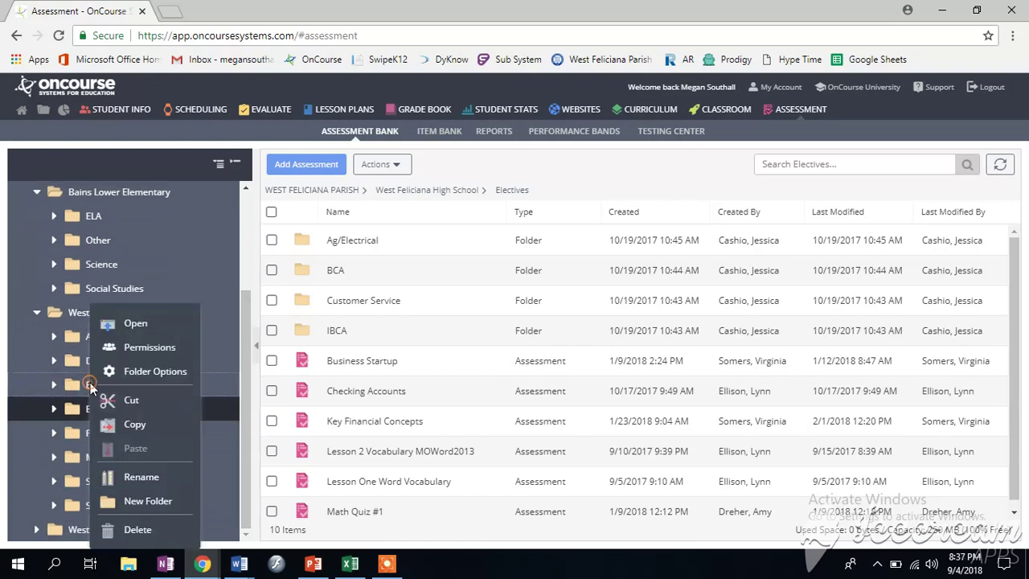
{"action": "left_click", "coordinate": [139, 354]}
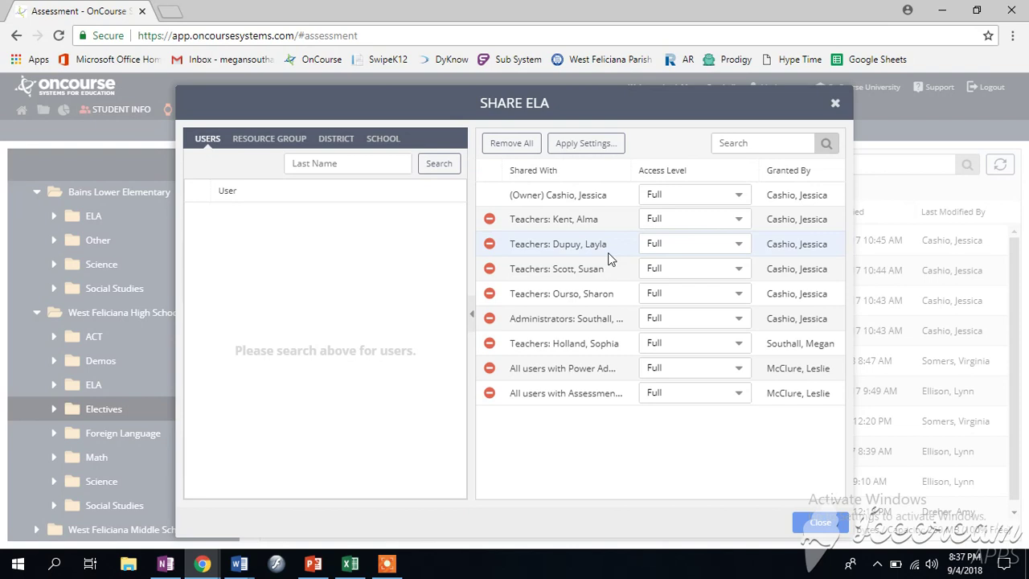
{"action": "left_click", "coordinate": [491, 221]}
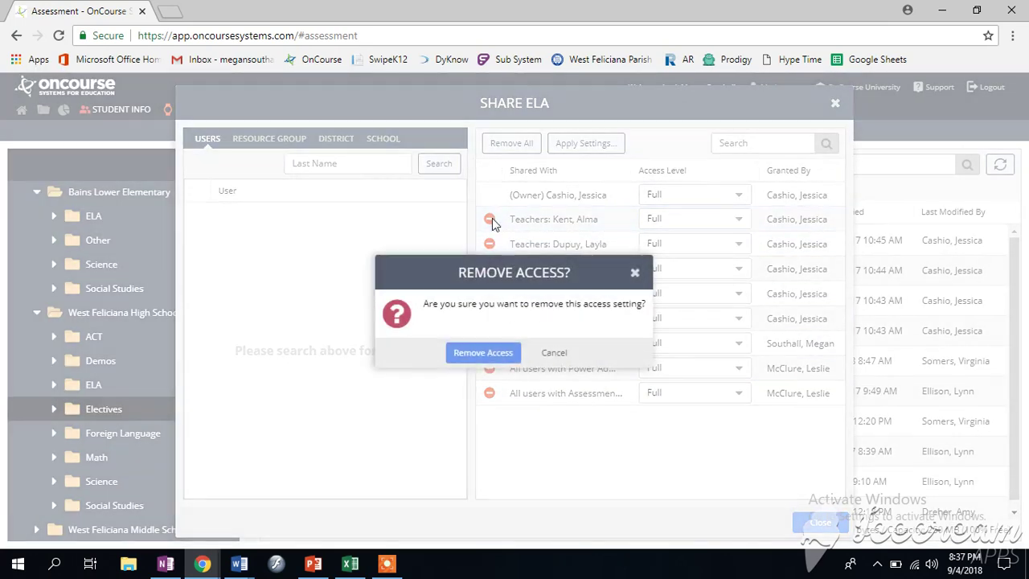
{"action": "left_click", "coordinate": [483, 354]}
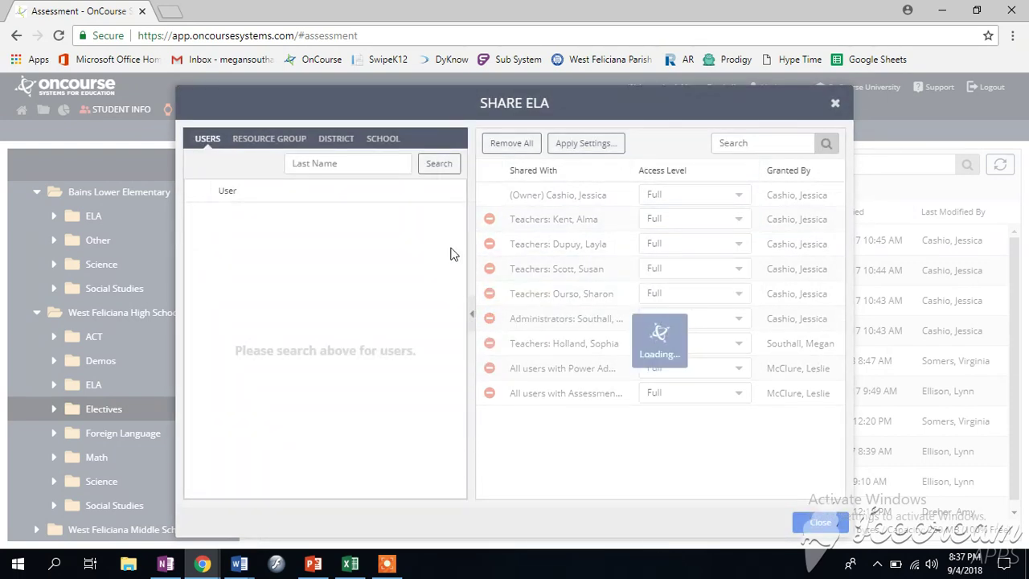
Search for the removed teacher by last name, share the ELA folder with them again and set their access level to Full
{"action": "left_click", "coordinate": [381, 159]}
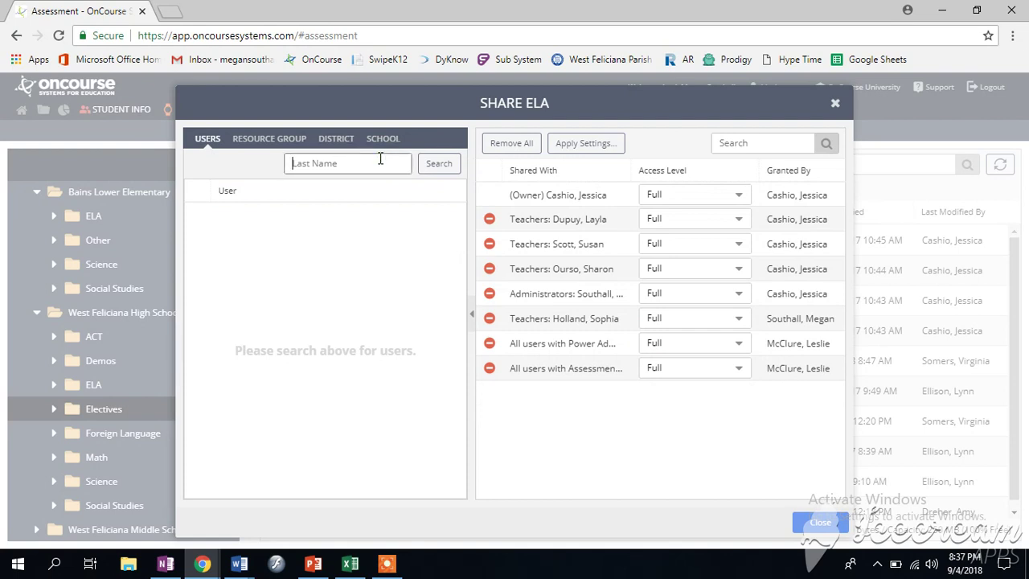
{"action": "type", "text": "kent"}
{"action": "key", "text": "Return"}
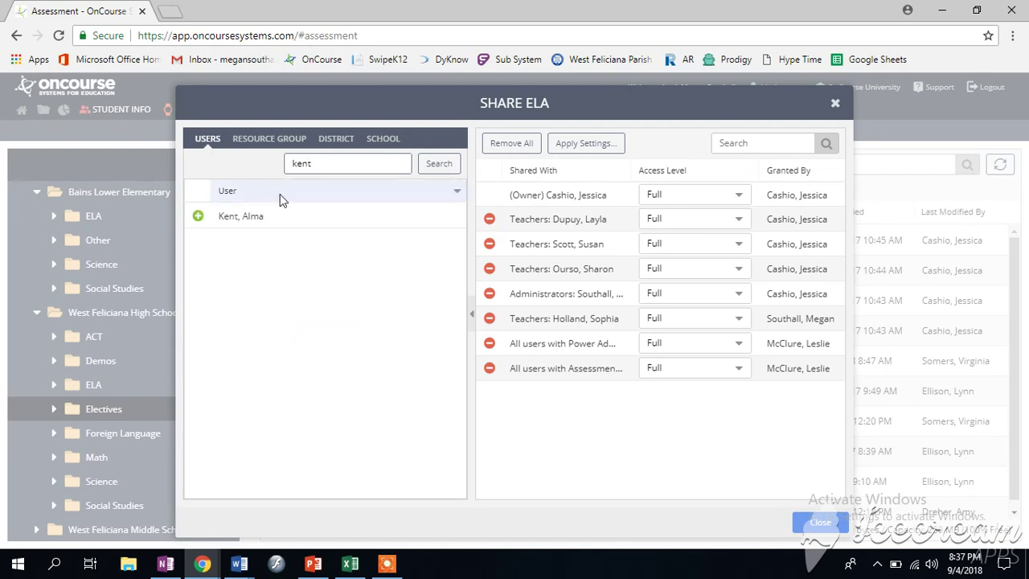
{"action": "left_click", "coordinate": [199, 217]}
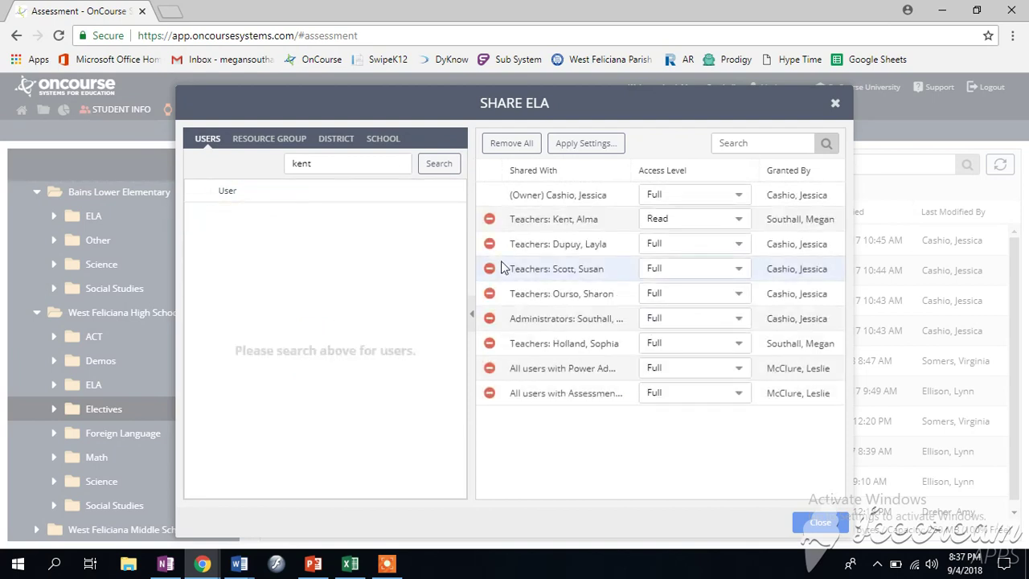
{"action": "left_click", "coordinate": [737, 223]}
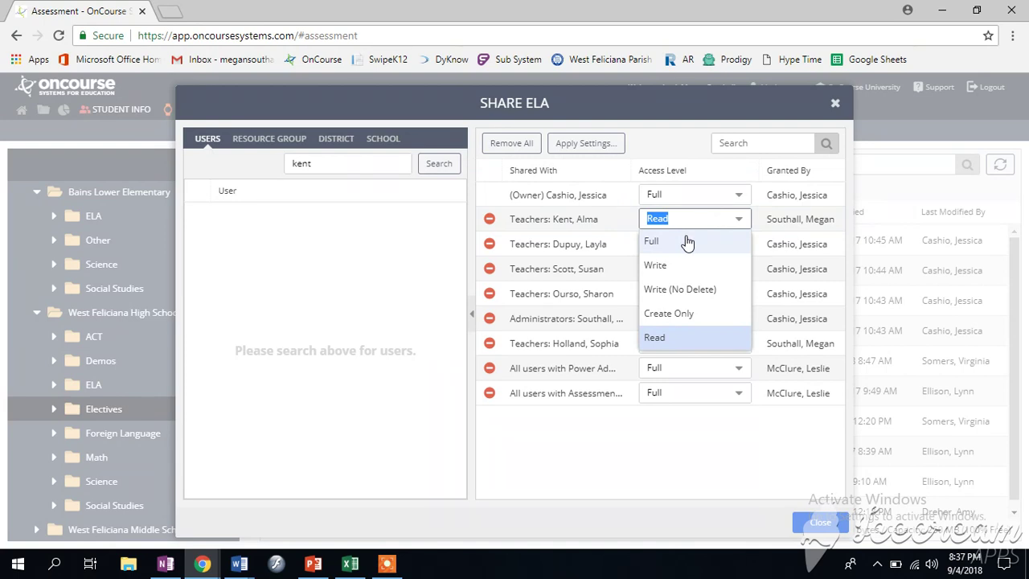
{"action": "left_click", "coordinate": [686, 241]}
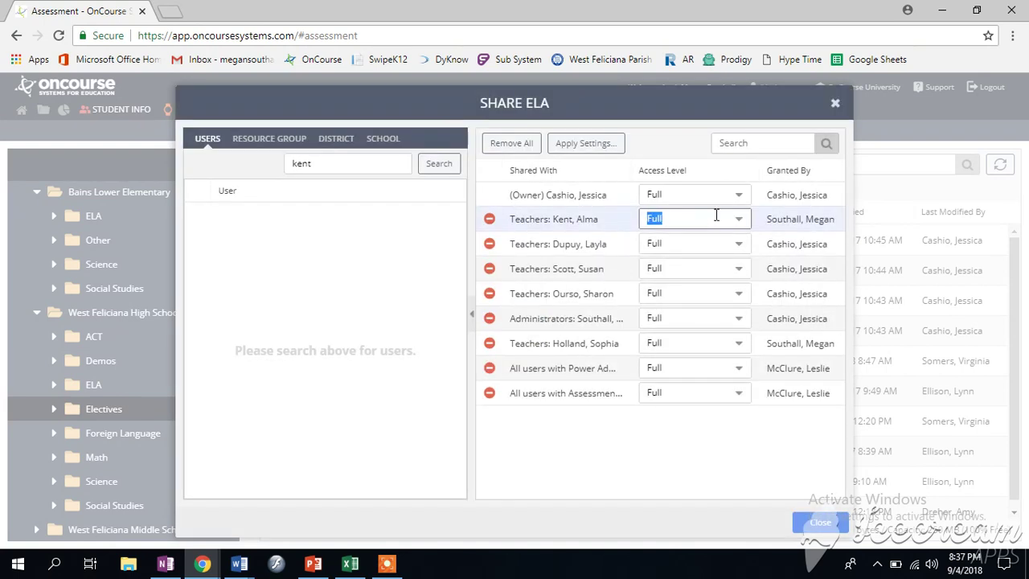
Find another teacher by last name, share the ELA folder with them at Full access and close the sharing settings
{"action": "double_click", "coordinate": [387, 166]}
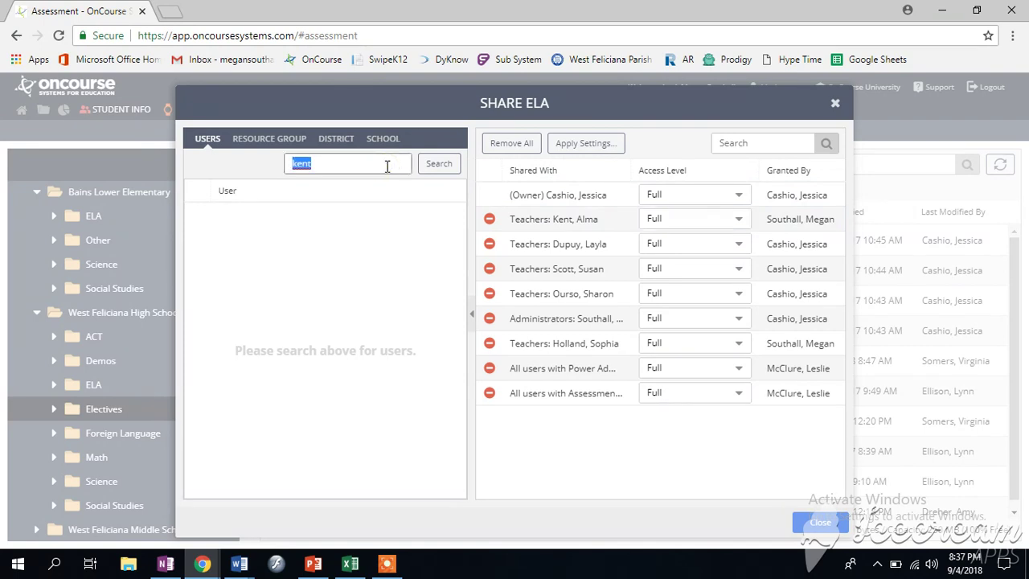
{"action": "type", "text": "doherty"}
{"action": "key", "text": "Return"}
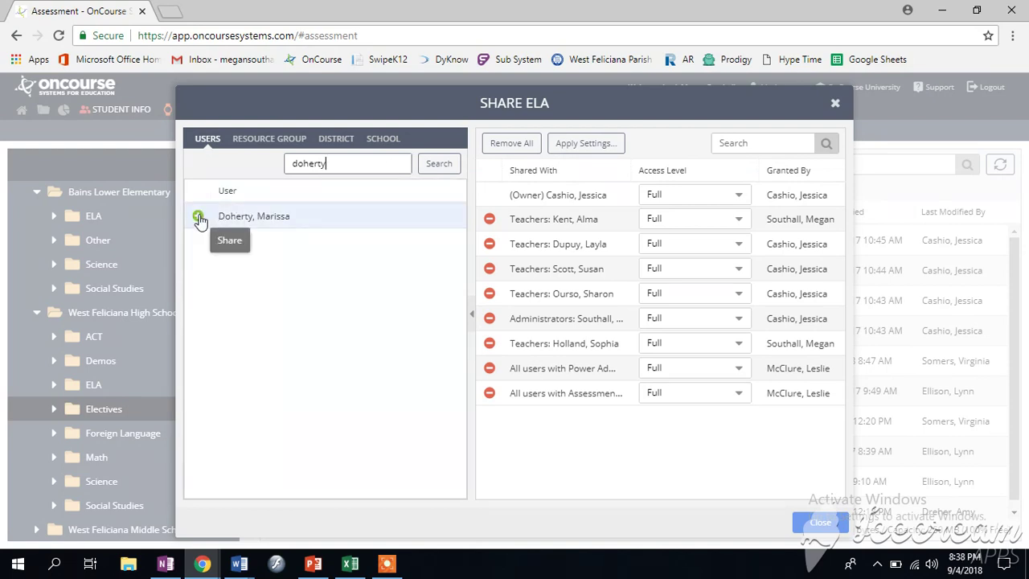
{"action": "left_click", "coordinate": [198, 218]}
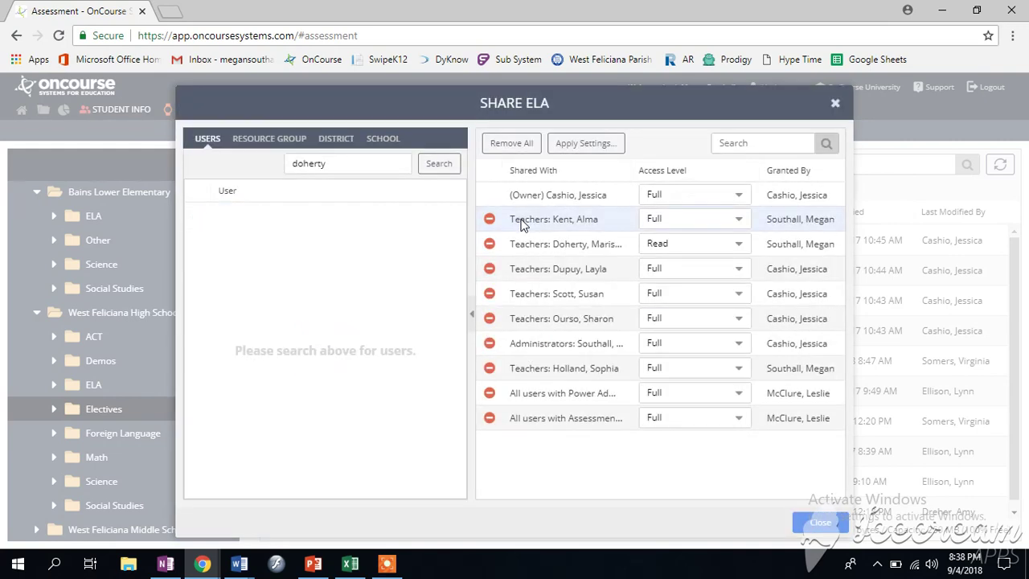
{"action": "left_click", "coordinate": [742, 246]}
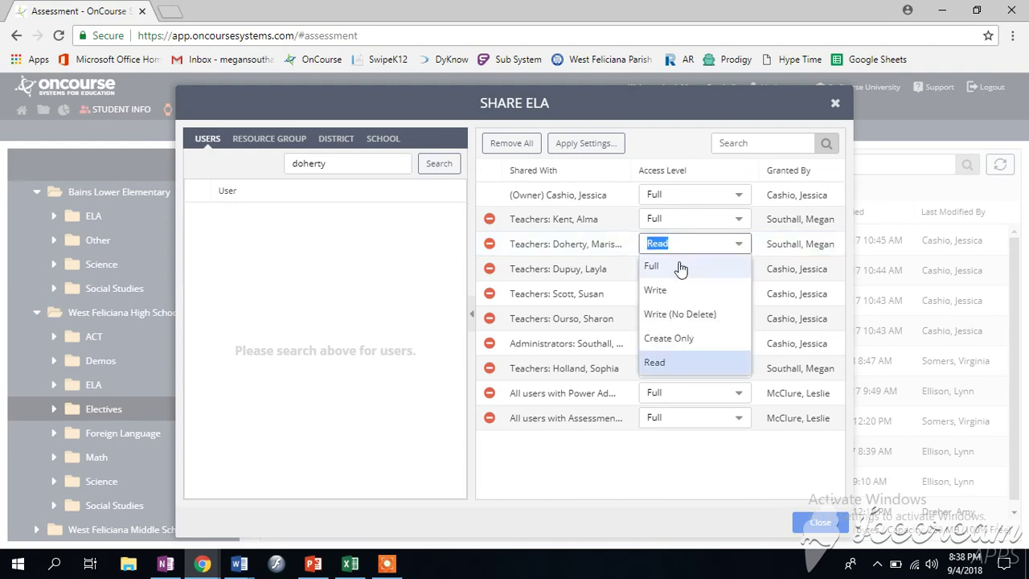
{"action": "left_click", "coordinate": [680, 268]}
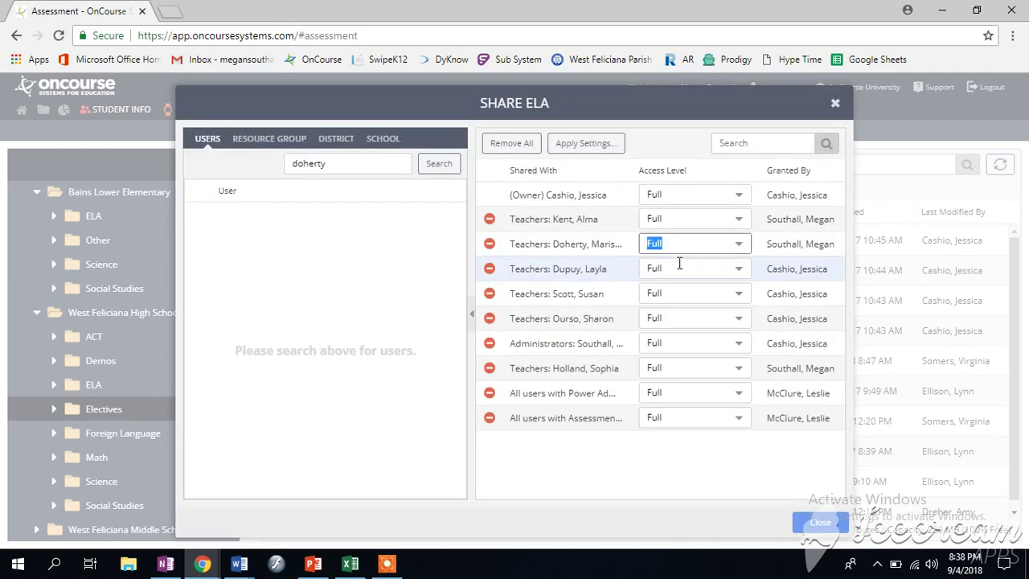
{"action": "left_click", "coordinate": [816, 524]}
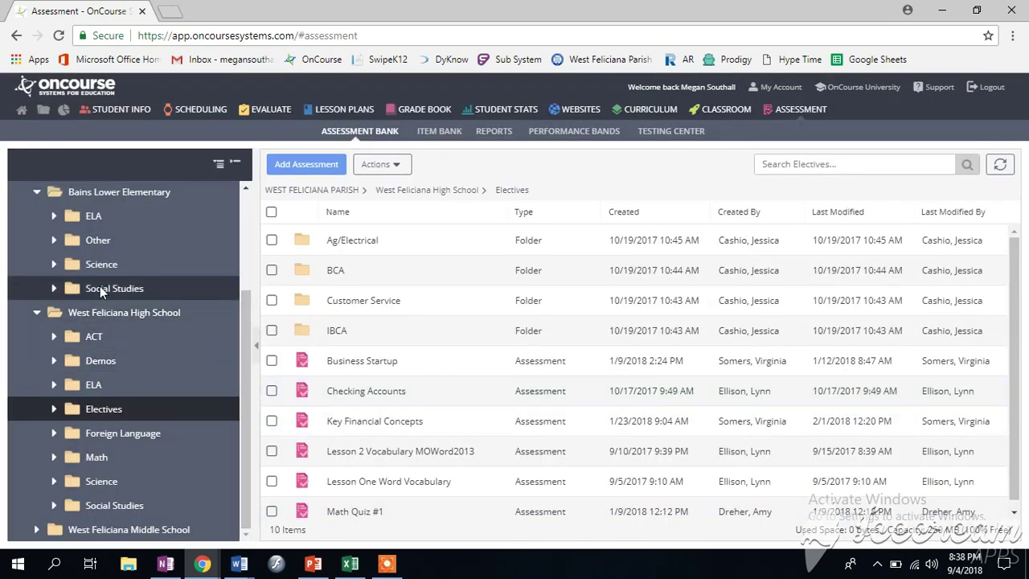
Review who has access to the ACT folder under West Feliciana High School, leaving its permissions as they are
{"action": "right_click", "coordinate": [103, 332]}
{"action": "left_click", "coordinate": [152, 347]}
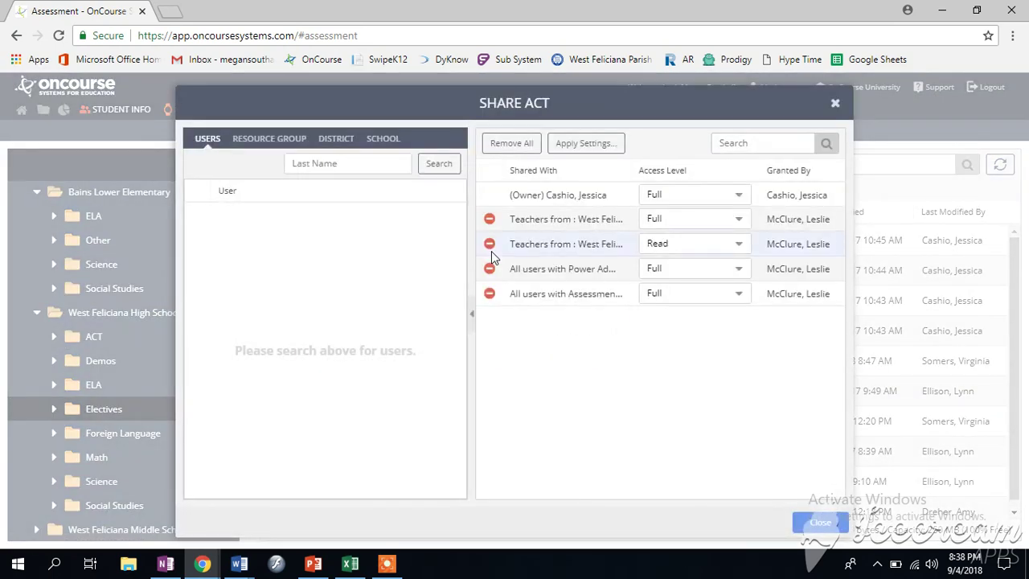
{"action": "left_click", "coordinate": [818, 523]}
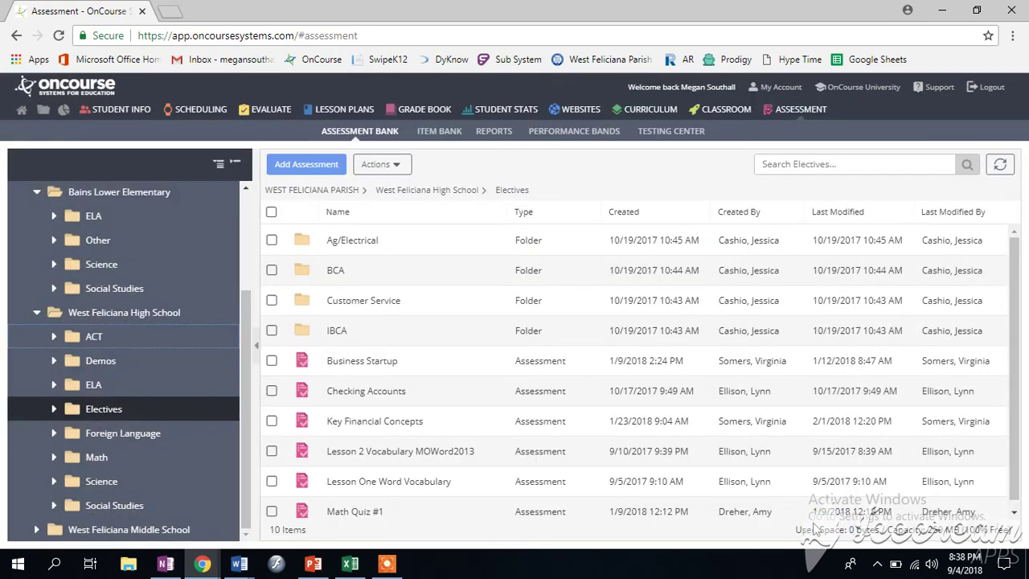
{"action": "left_click_drag", "start_coordinate": [247, 319], "coordinate": [239, 342]}
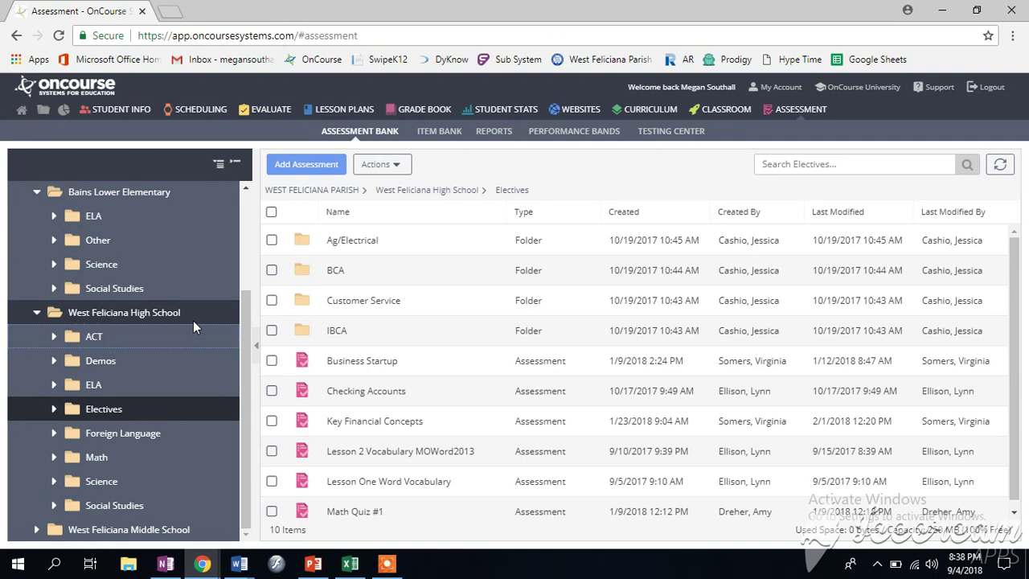
{"action": "right_click", "coordinate": [158, 314]}
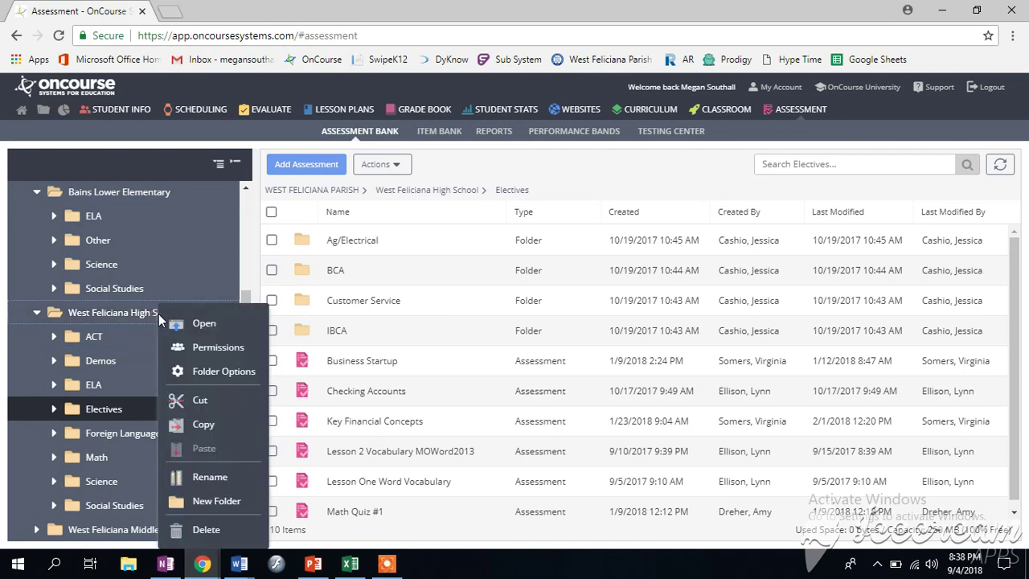
{"action": "left_click", "coordinate": [846, 137]}
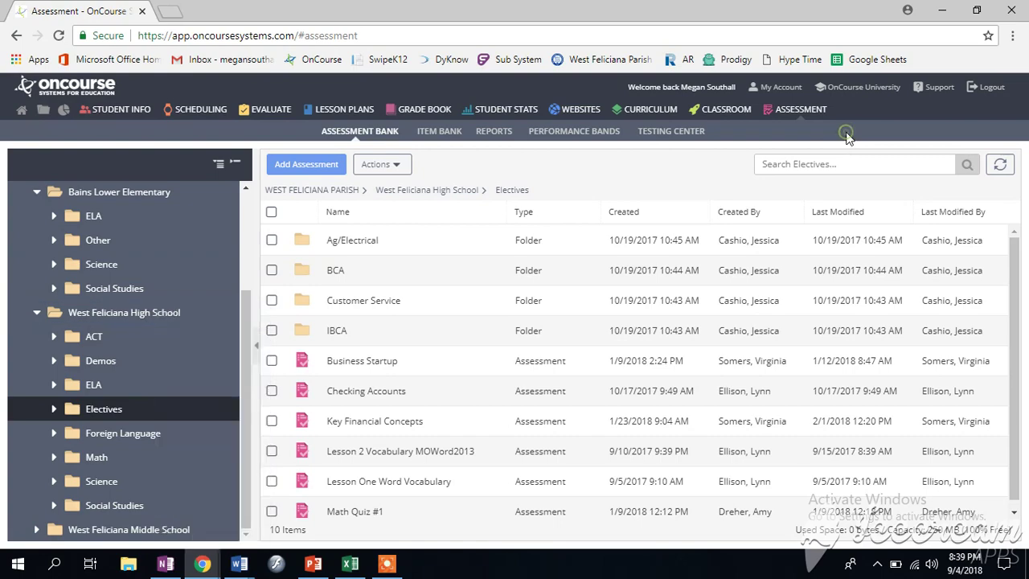